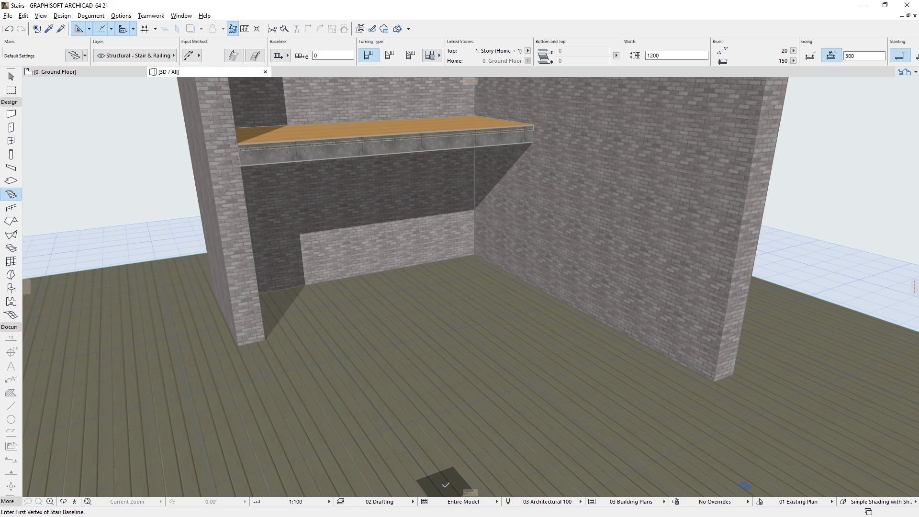
Draw the L-shaped stair from its floor start point, via the turning corner, to the mezzanine edge.
{"action": "left_click", "coordinate": [440, 484]}
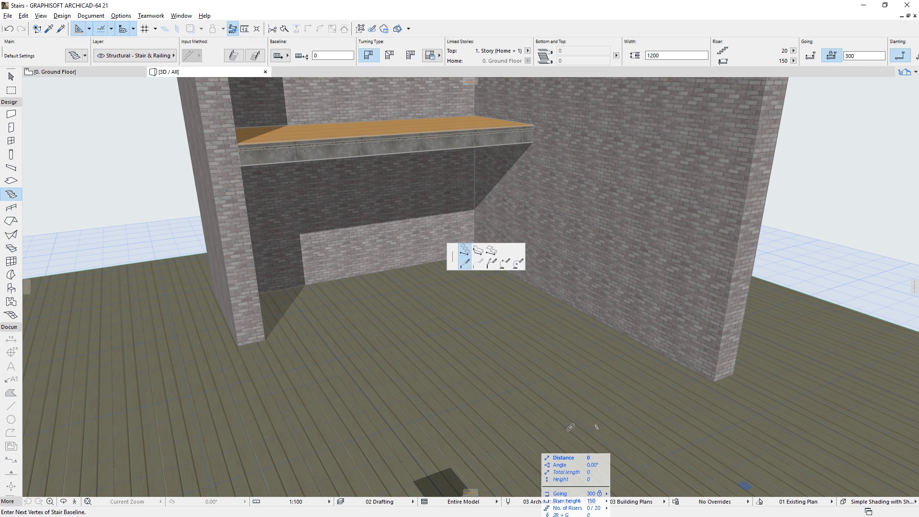
{"action": "left_click", "coordinate": [726, 381]}
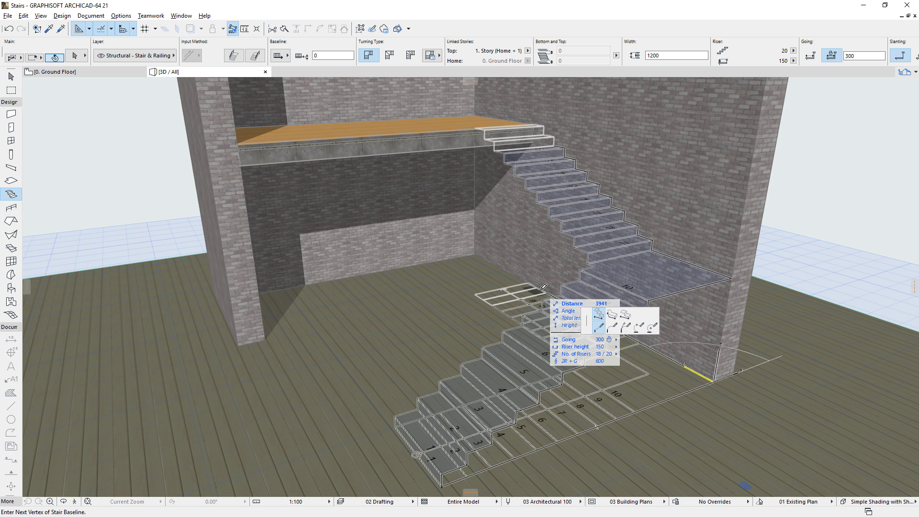
{"action": "left_click", "coordinate": [534, 126]}
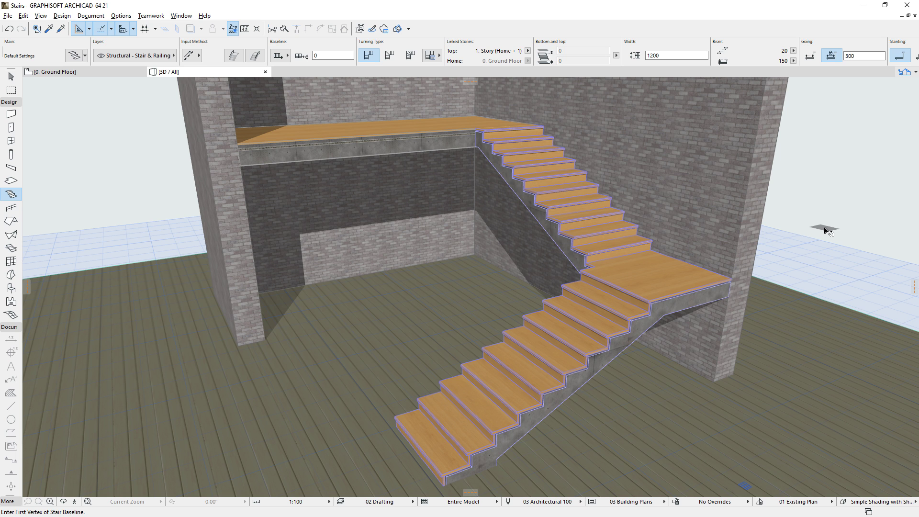
Select the new stair and close its Stair Selection Settings without changes.
{"action": "left_click", "coordinate": [652, 283], "text": "shift"}
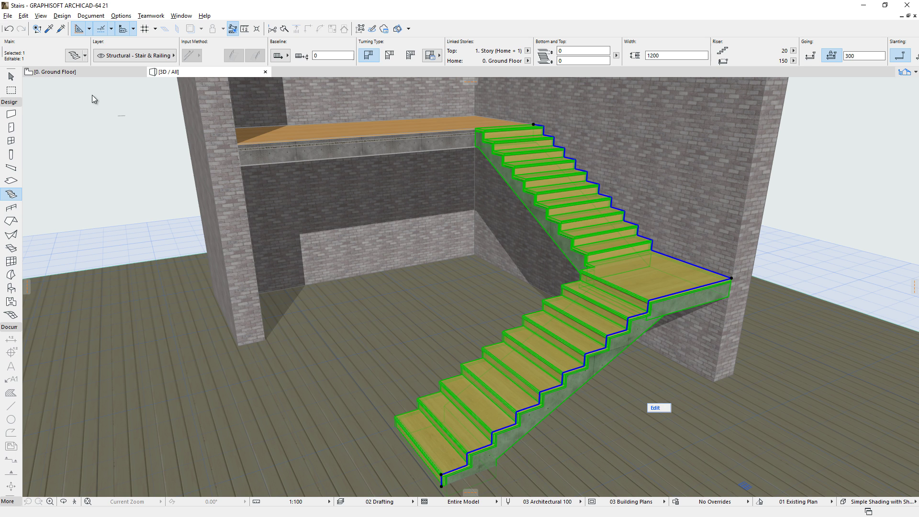
{"action": "left_click", "coordinate": [75, 59]}
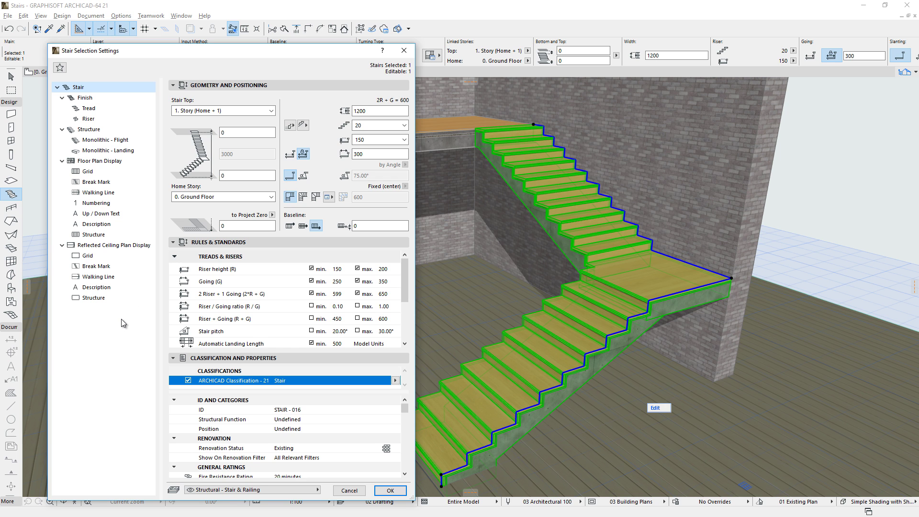
{"action": "left_click", "coordinate": [349, 491]}
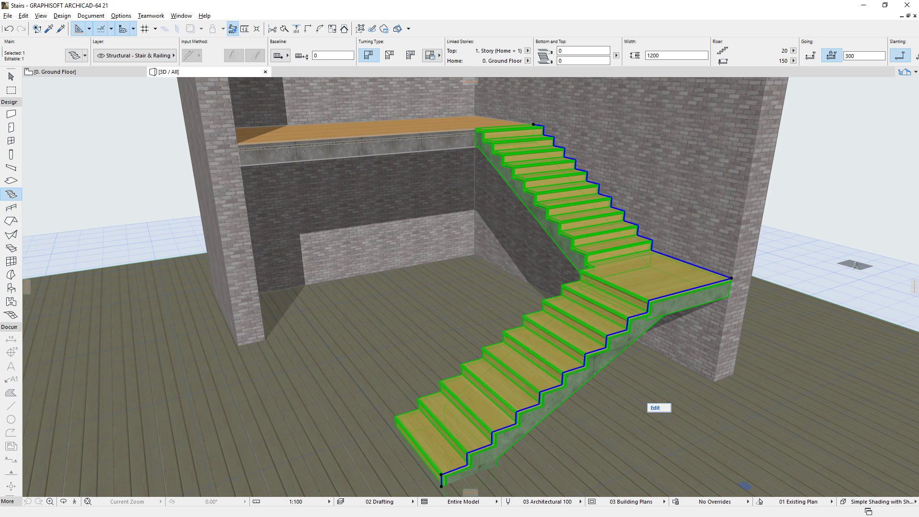
Go from the Ground Floor plan to a 3D view showing only the stair.
{"action": "left_click", "coordinate": [54, 72]}
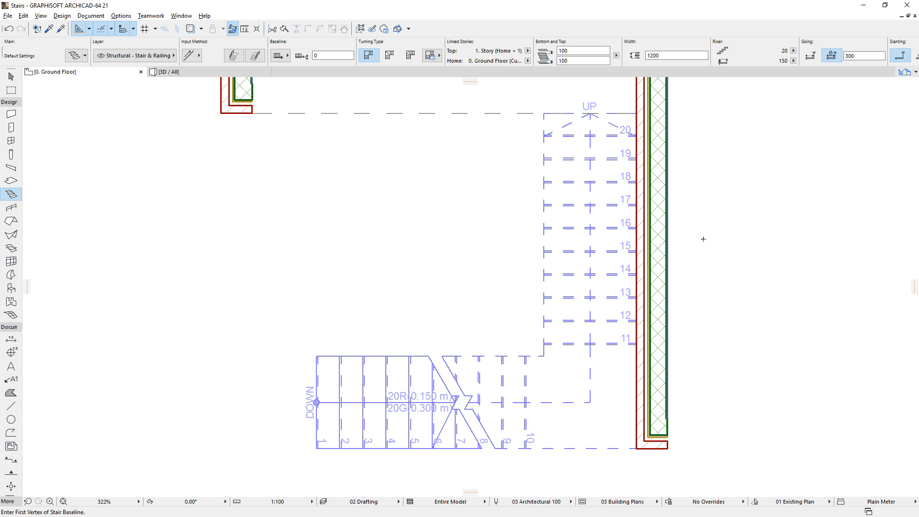
{"action": "key", "text": "F3"}
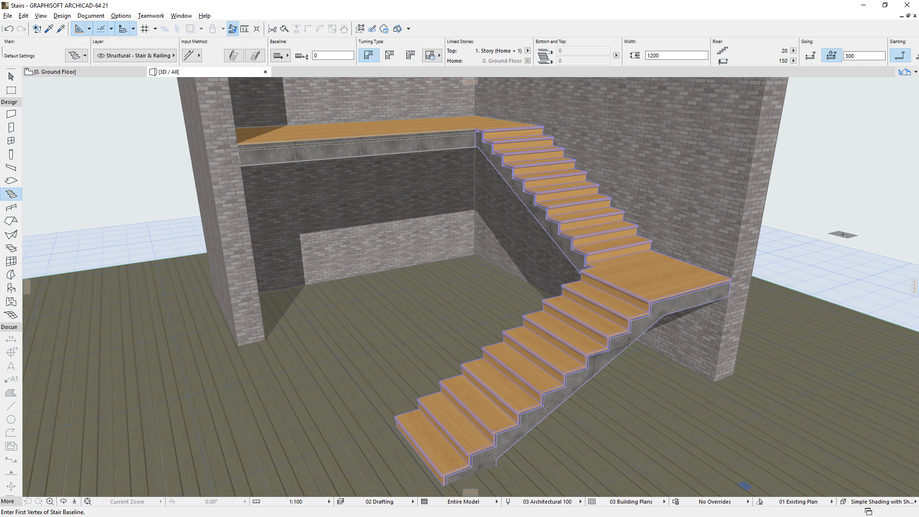
{"action": "key", "text": "F5"}
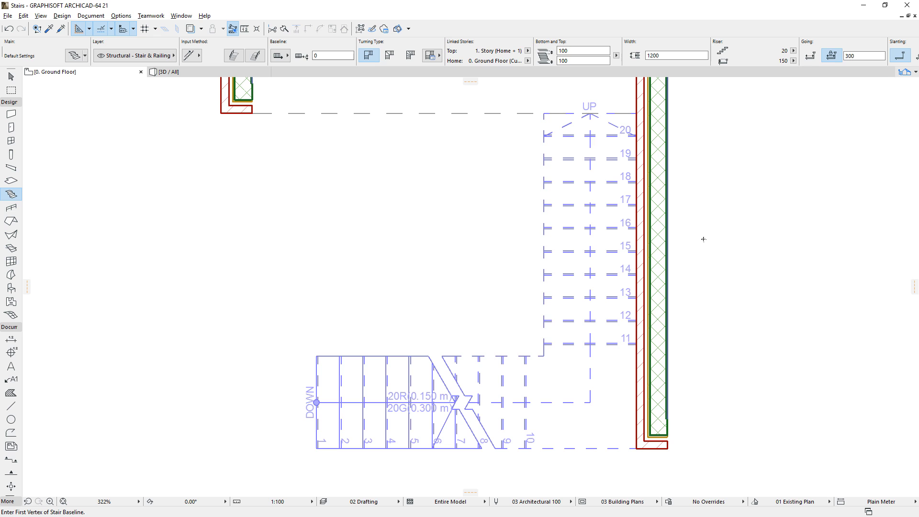
{"action": "key", "text": "F5"}
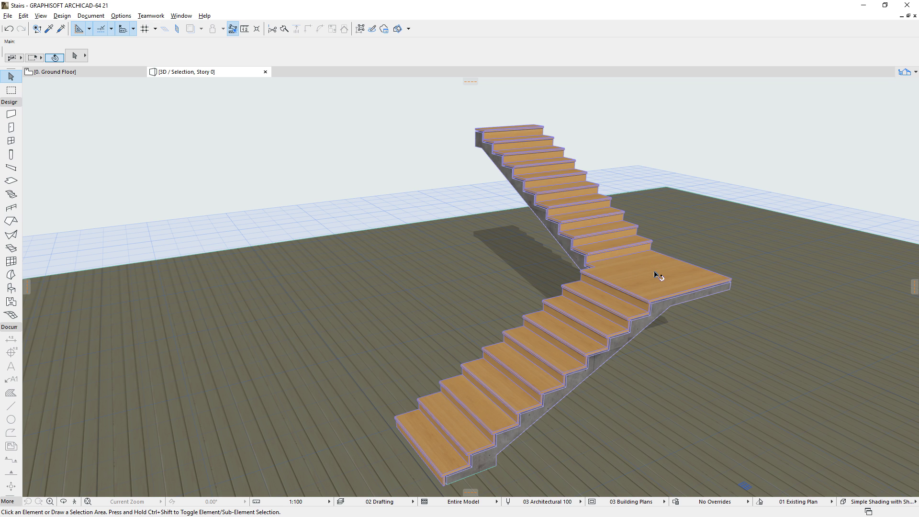
Give the stair's flights a Beam structure, keeping the landing monolithic.
{"action": "left_click", "coordinate": [655, 276]}
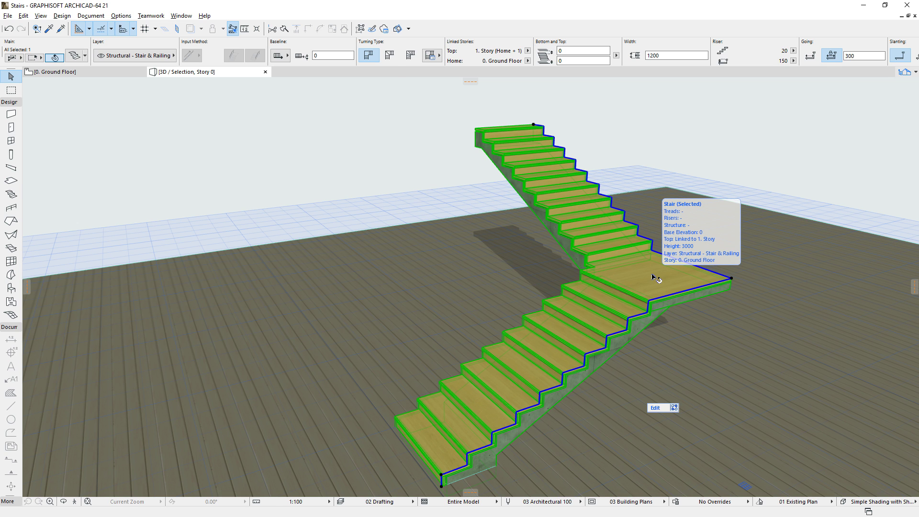
{"action": "double_click", "coordinate": [656, 275]}
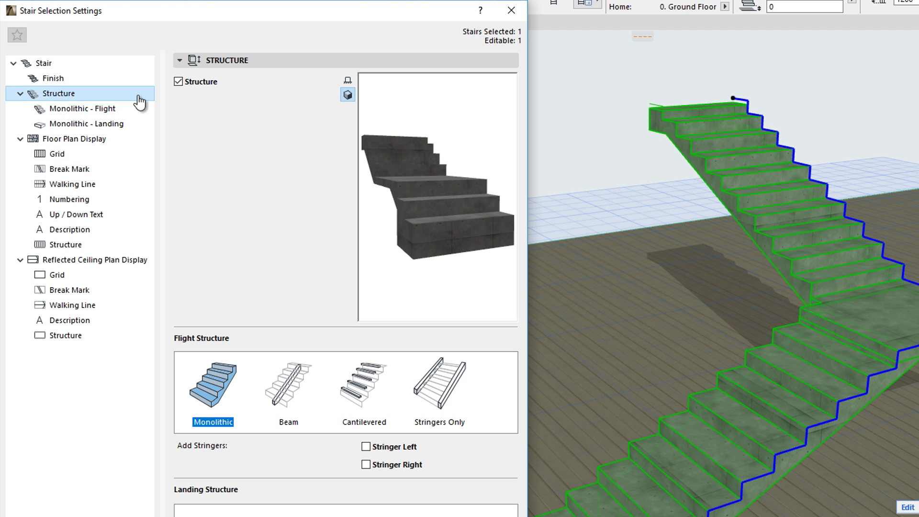
{"action": "left_click", "coordinate": [139, 82]}
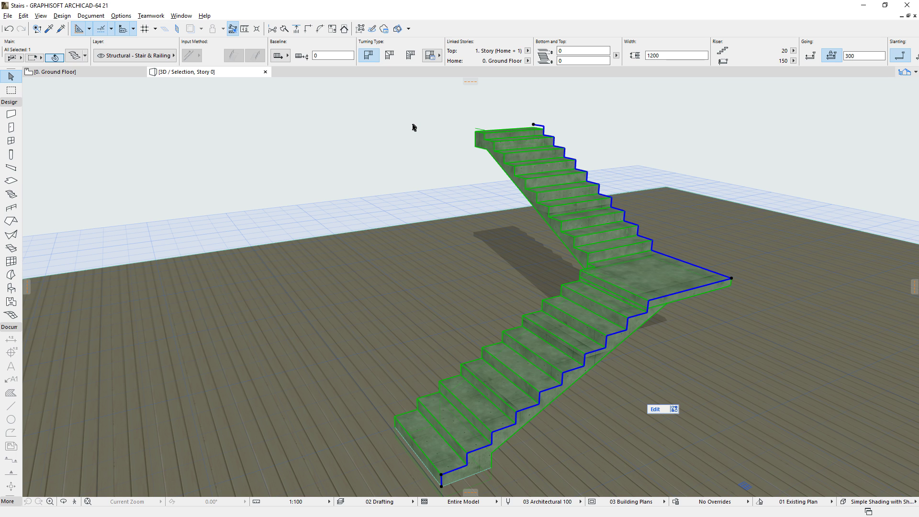
{"action": "key", "text": "ctrl+t"}
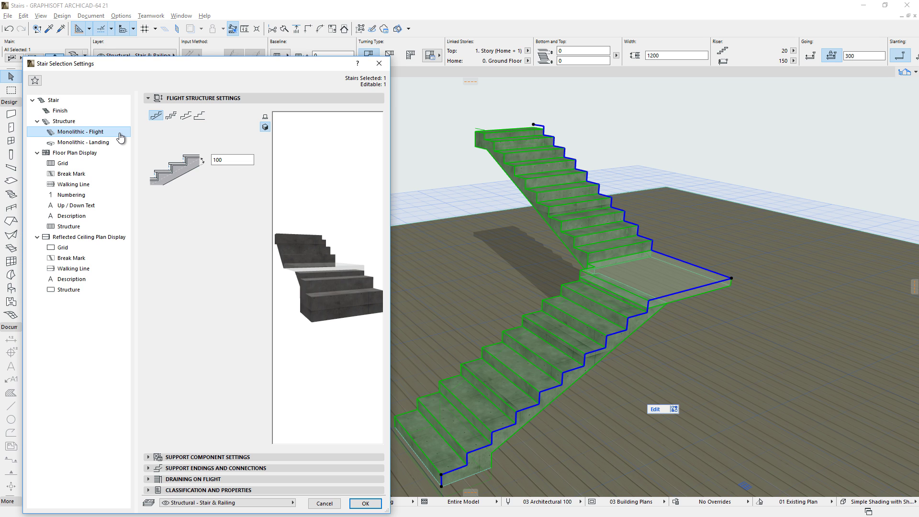
{"action": "left_click", "coordinate": [120, 164]}
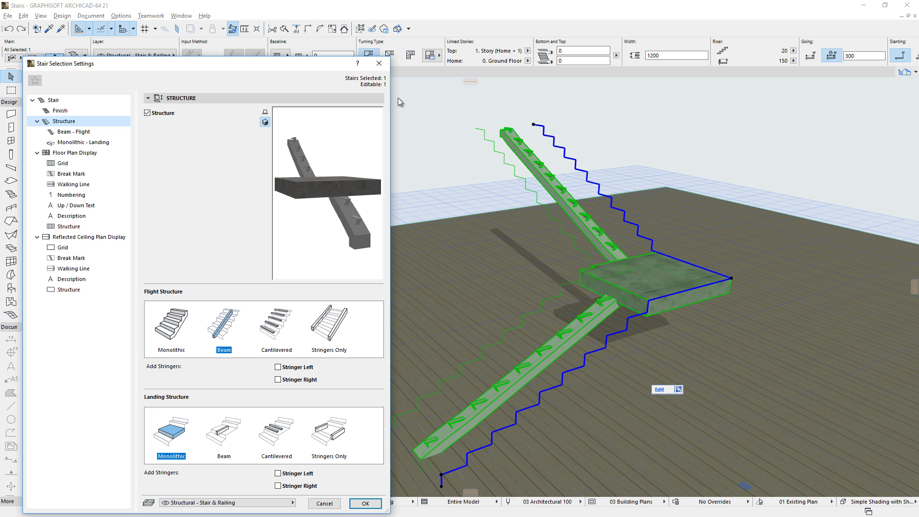
Cycle flight and landing structures through Cantilevered, Stringers Only and Beam, ending both Monolithic.
{"action": "key", "text": "Right"}
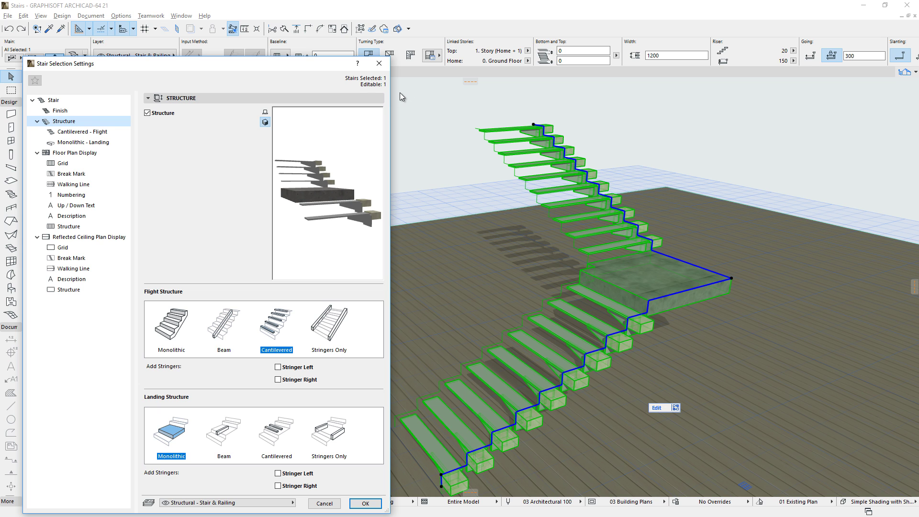
{"action": "key", "text": "Right"}
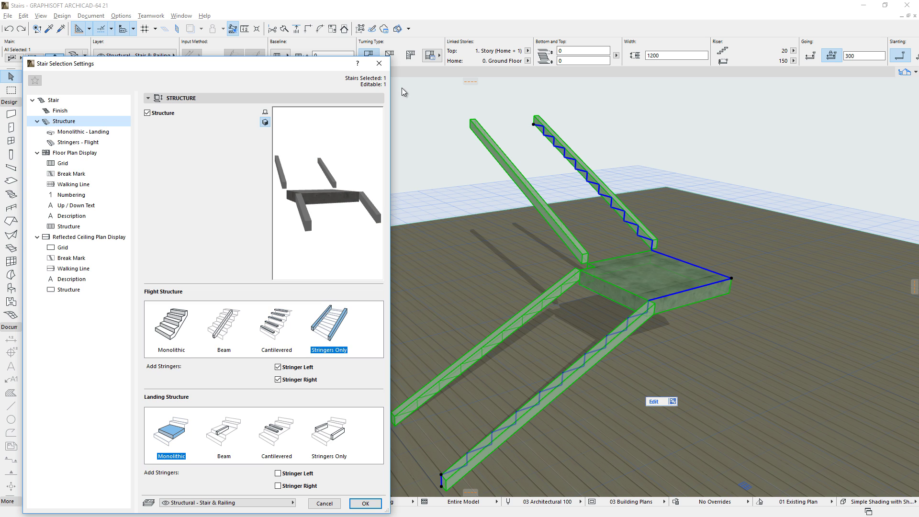
{"action": "key", "text": "Right"}
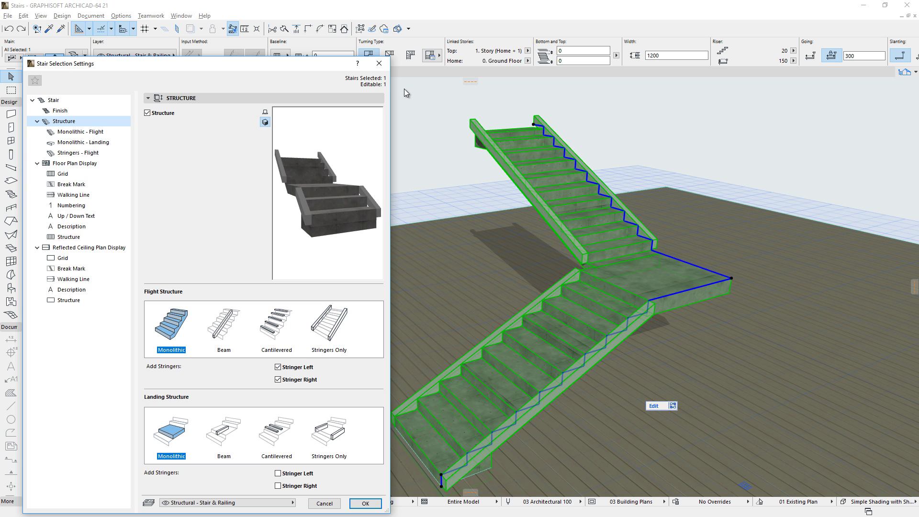
{"action": "key", "text": "Right"}
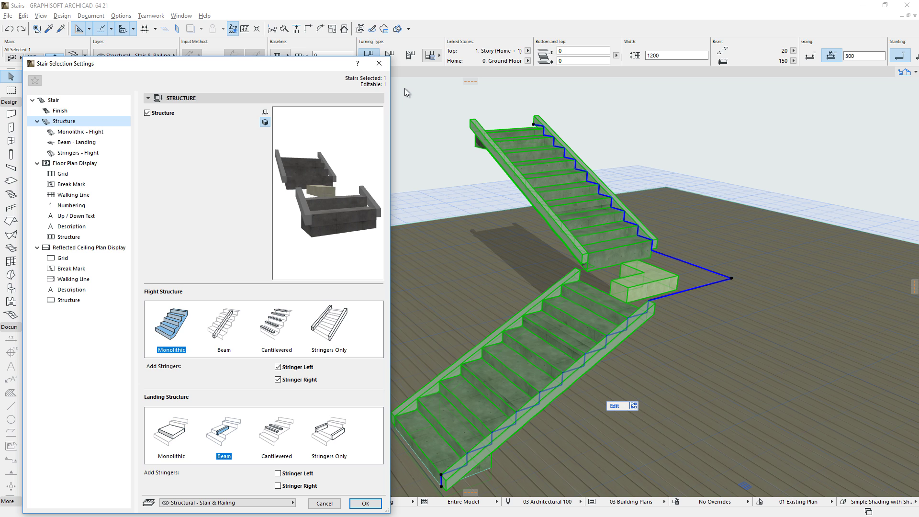
{"action": "key", "text": "Right"}
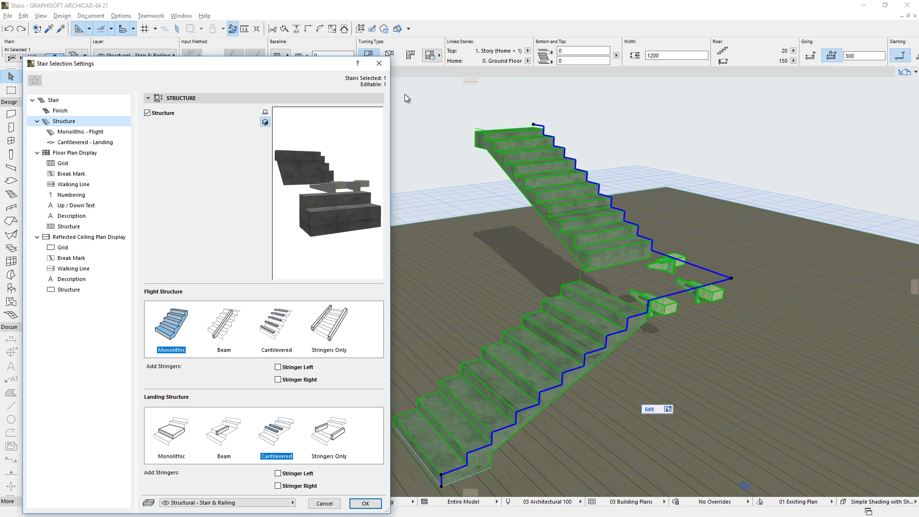
{"action": "key", "text": "Right"}
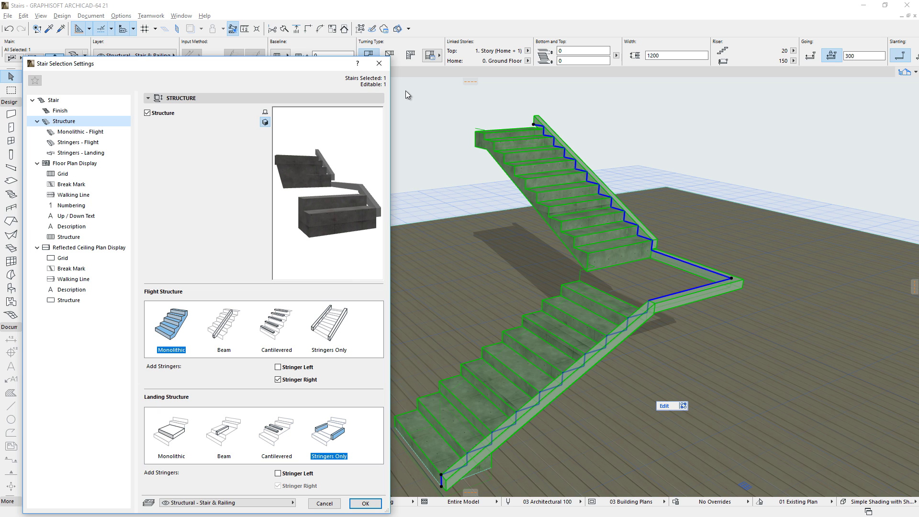
{"action": "key", "text": "Right"}
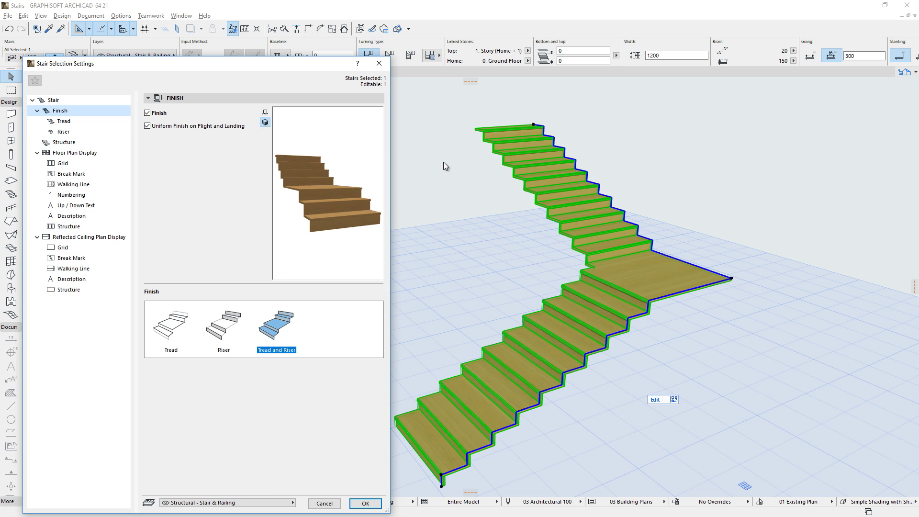
{"action": "left_click", "coordinate": [63, 122]}
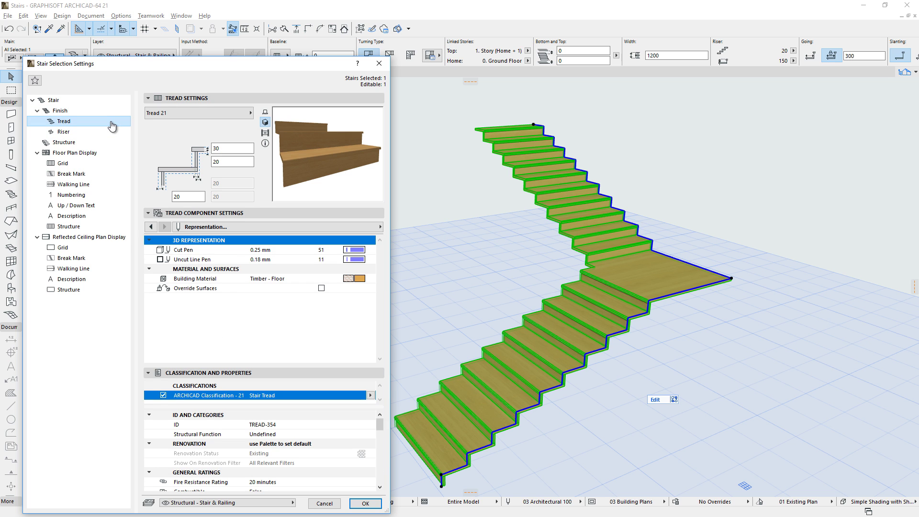
{"action": "left_click", "coordinate": [250, 113]}
{"action": "left_click", "coordinate": [251, 112]}
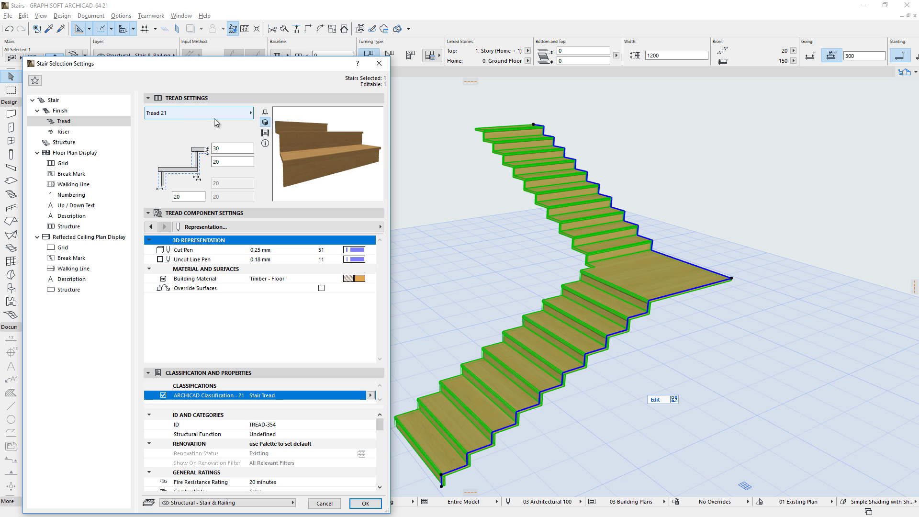
{"action": "left_click", "coordinate": [113, 133]}
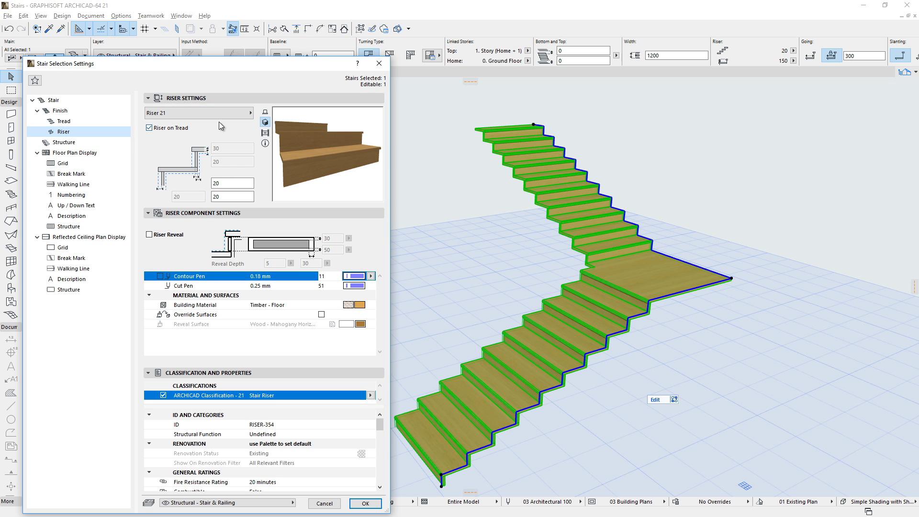
{"action": "left_click", "coordinate": [241, 115]}
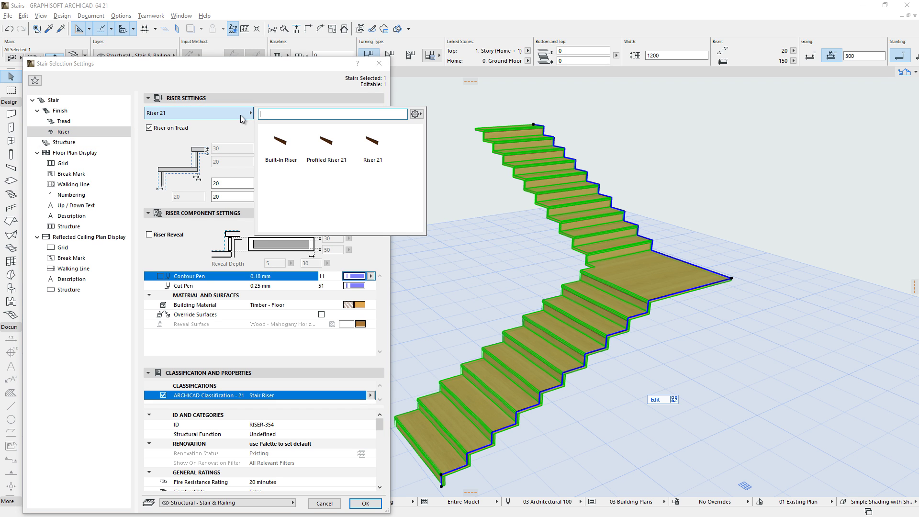
{"action": "left_click", "coordinate": [241, 115]}
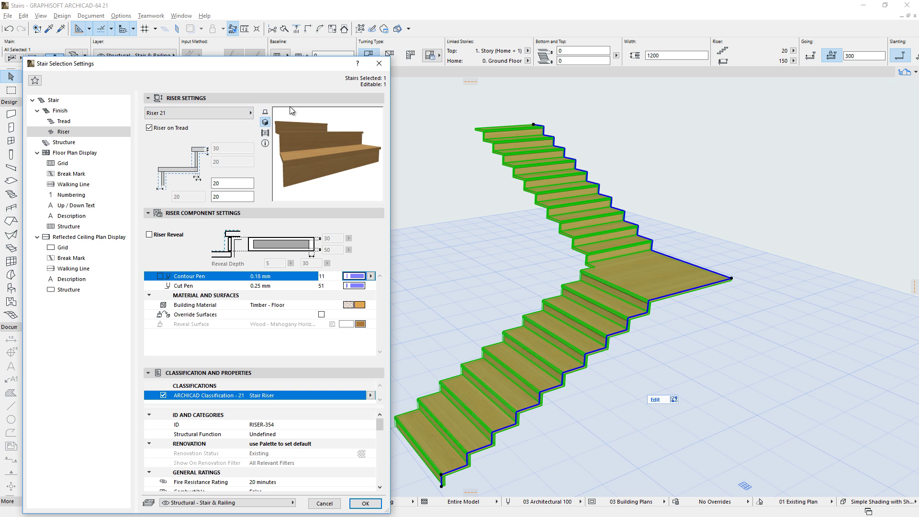
{"action": "left_click", "coordinate": [386, 64]}
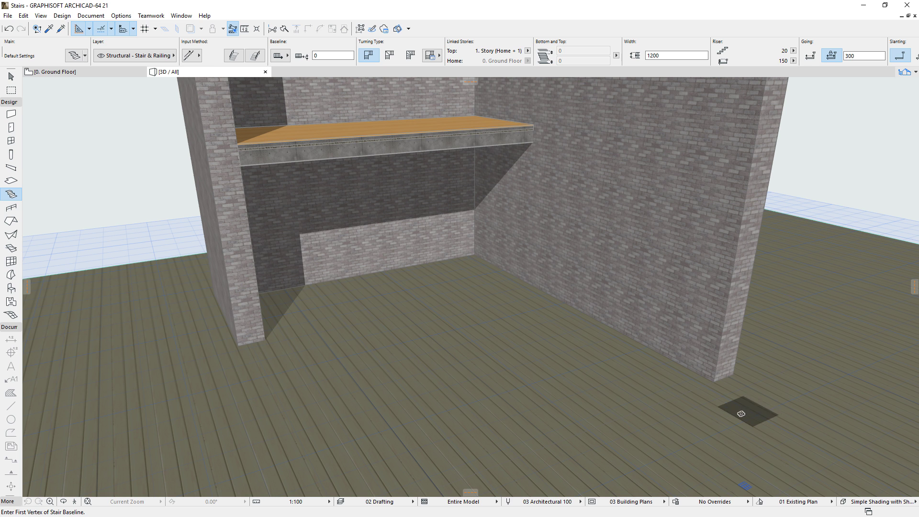
Redraw the L-shaped stair in the full model from floor start, via corner, to mezzanine, then select it.
{"action": "left_click", "coordinate": [436, 484]}
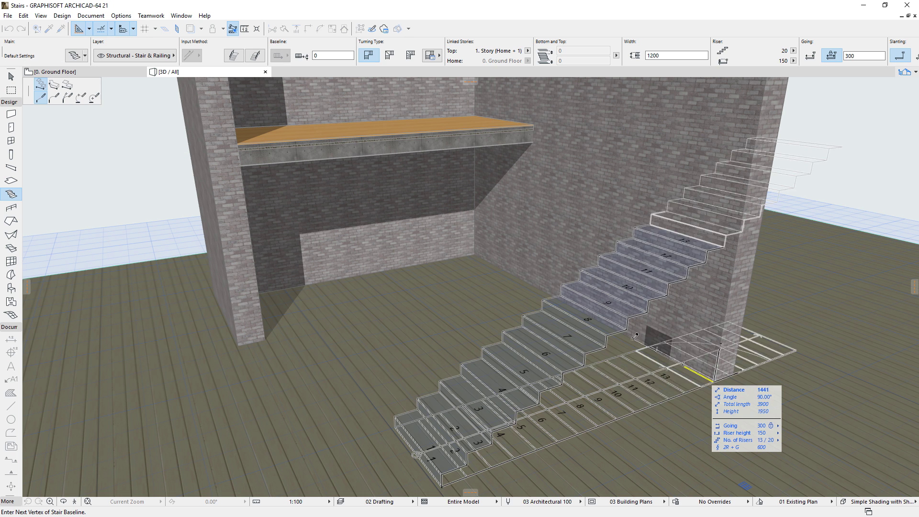
{"action": "left_click", "coordinate": [717, 378]}
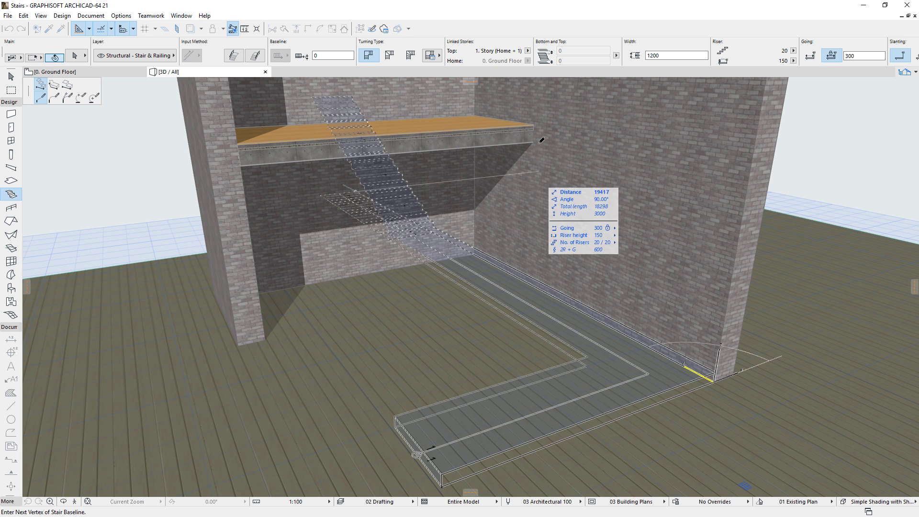
{"action": "double_click", "coordinate": [535, 123]}
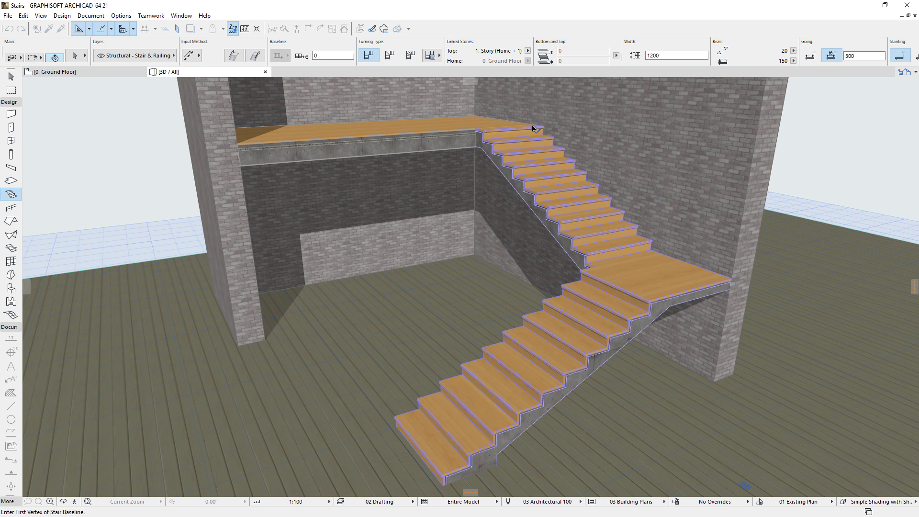
{"action": "left_click", "coordinate": [624, 279], "text": "shift"}
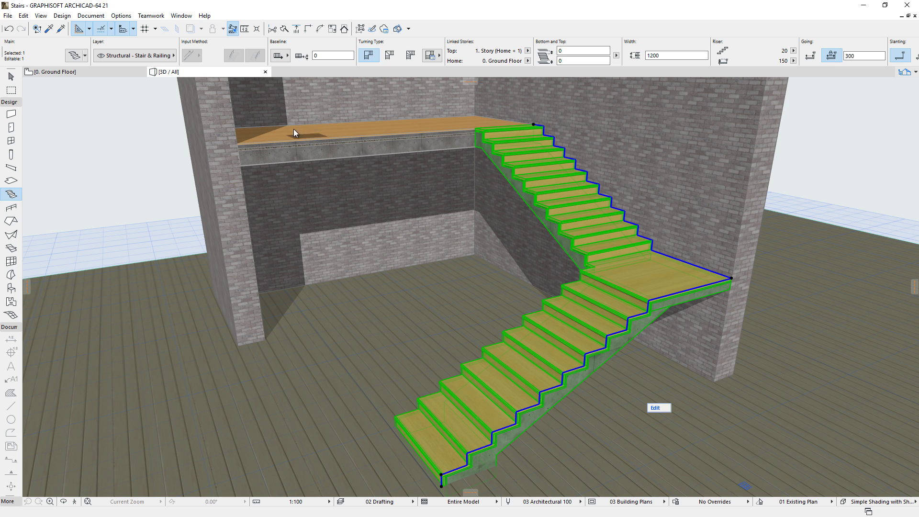
{"action": "left_click", "coordinate": [91, 15]}
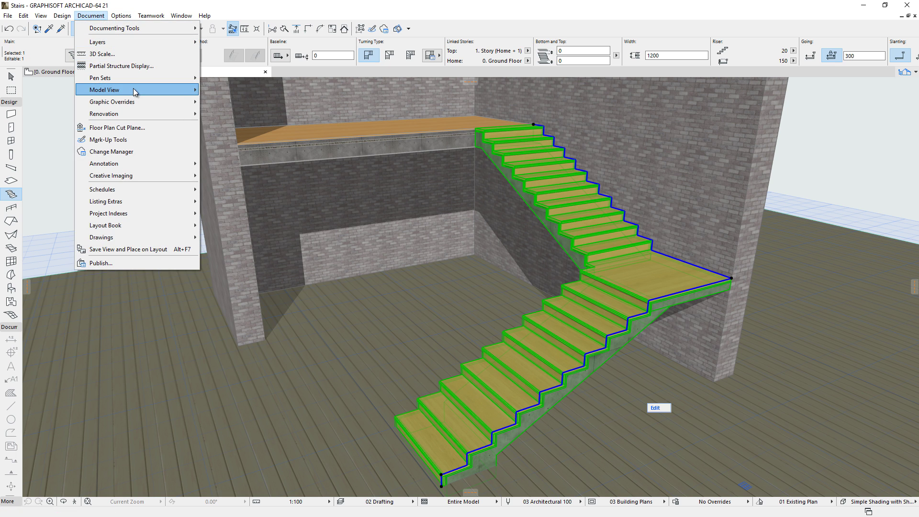
{"action": "mouse_move", "coordinate": [107, 90]}
{"action": "left_click", "coordinate": [216, 91]}
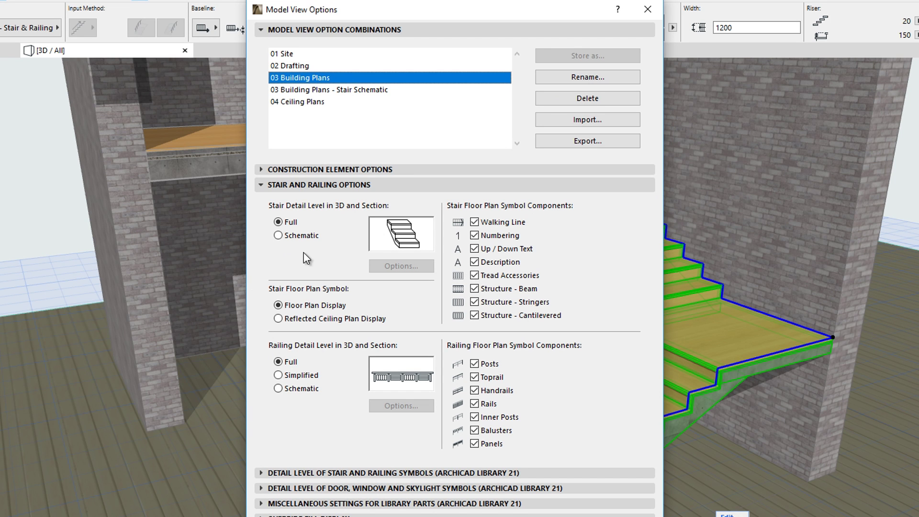
{"action": "left_click", "coordinate": [312, 240]}
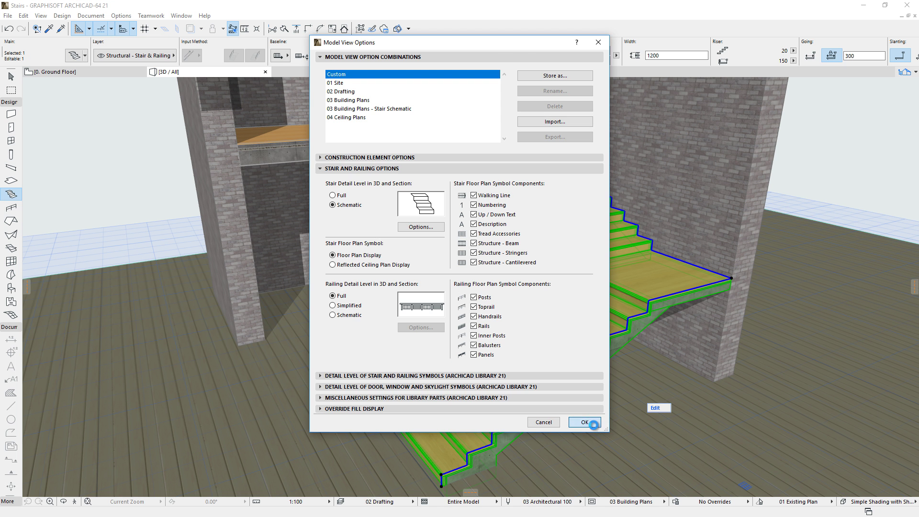
{"action": "left_click", "coordinate": [593, 425]}
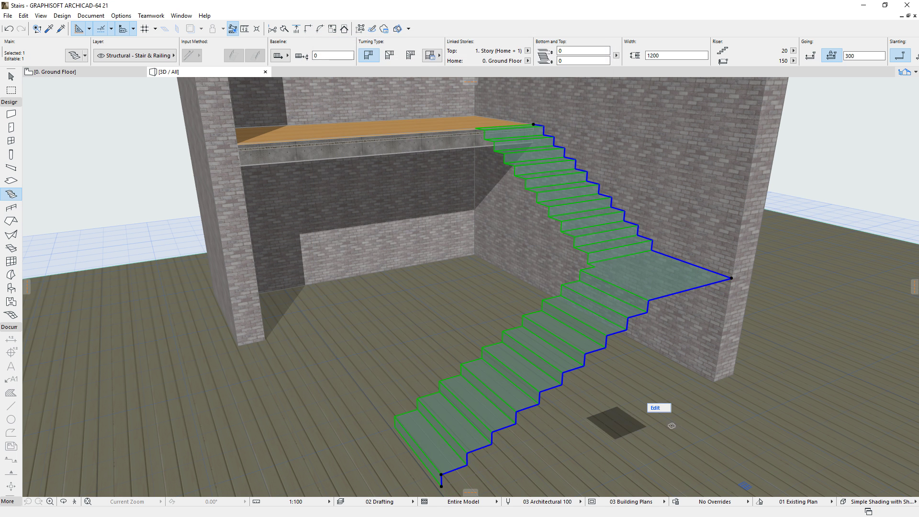
{"action": "left_click", "coordinate": [632, 502]}
{"action": "left_click", "coordinate": [725, 474]}
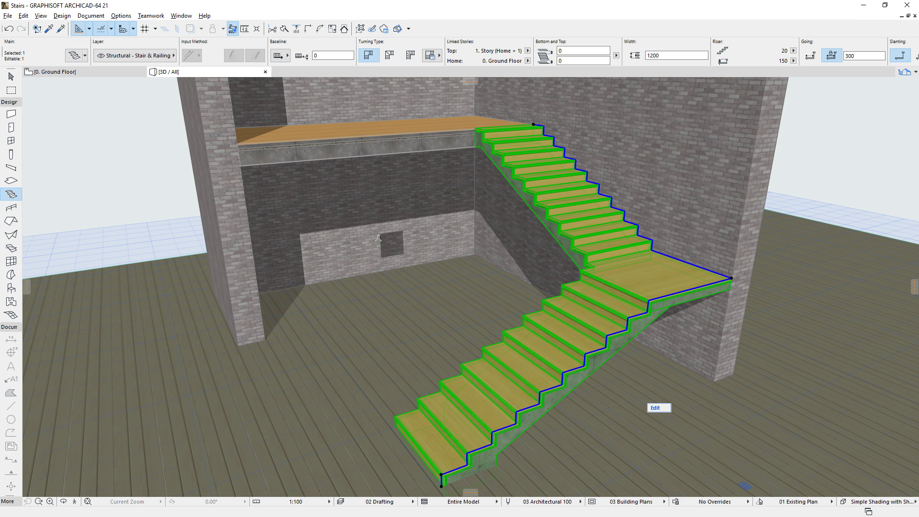
{"action": "left_click", "coordinate": [79, 60]}
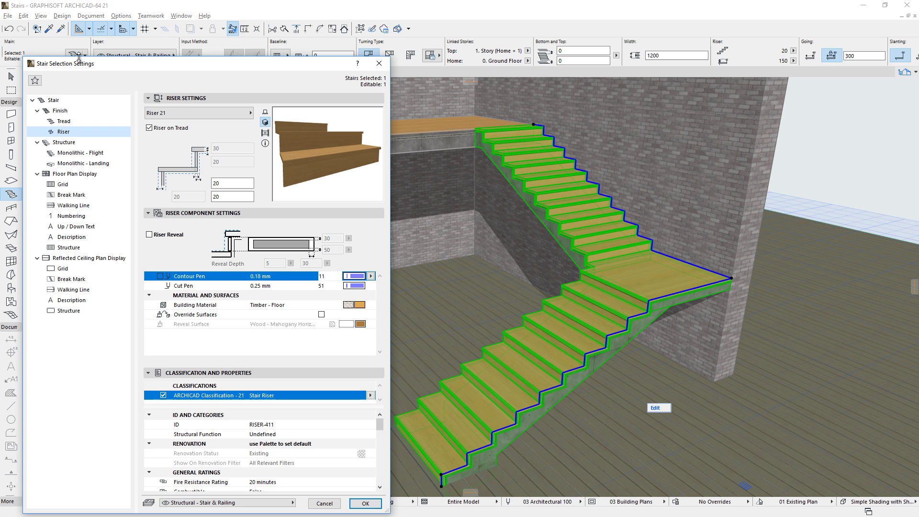
{"action": "left_click", "coordinate": [97, 131]}
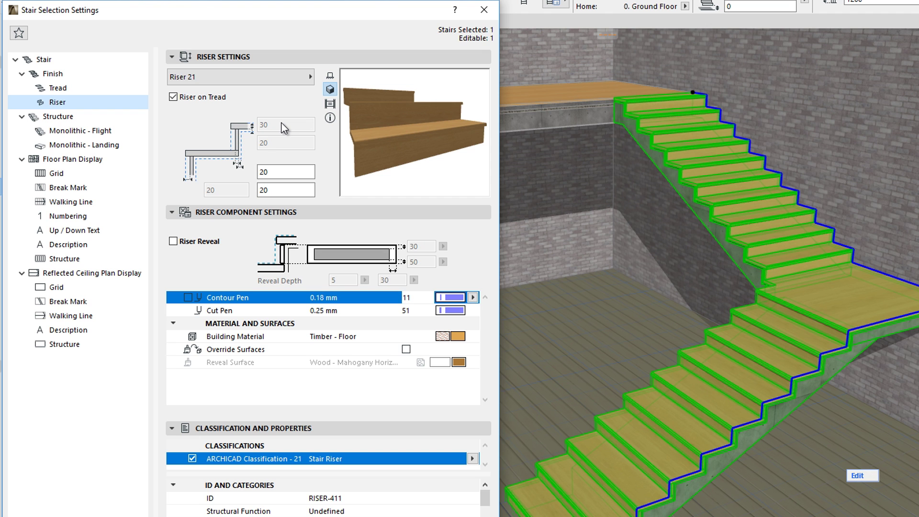
{"action": "left_click", "coordinate": [483, 9]}
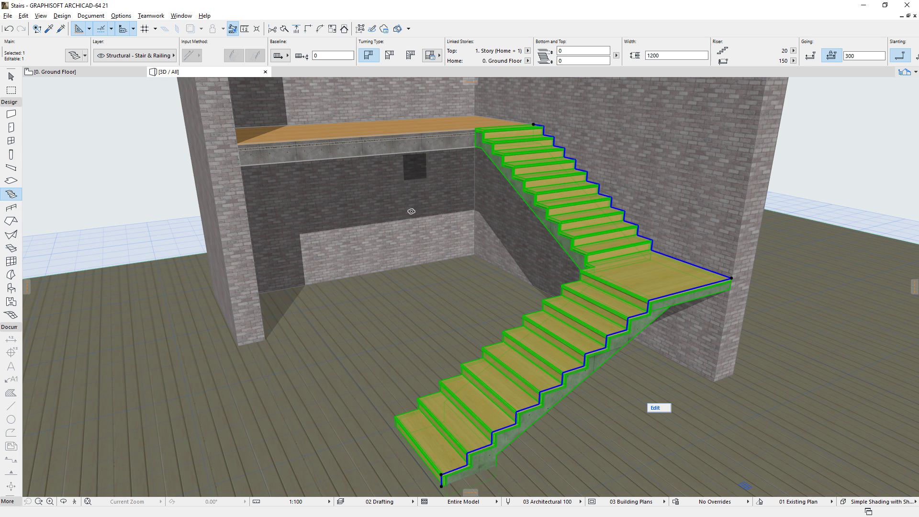
{"action": "left_click", "coordinate": [40, 503]}
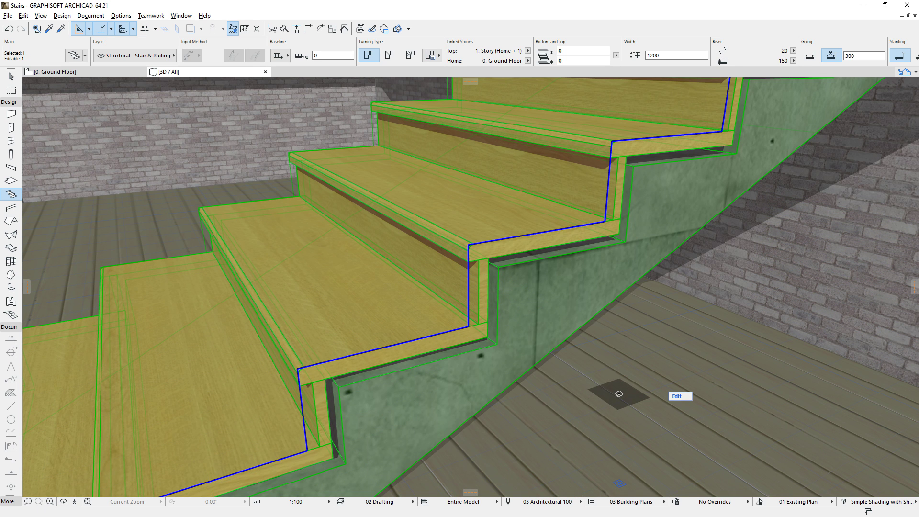
{"action": "left_click", "coordinate": [623, 502]}
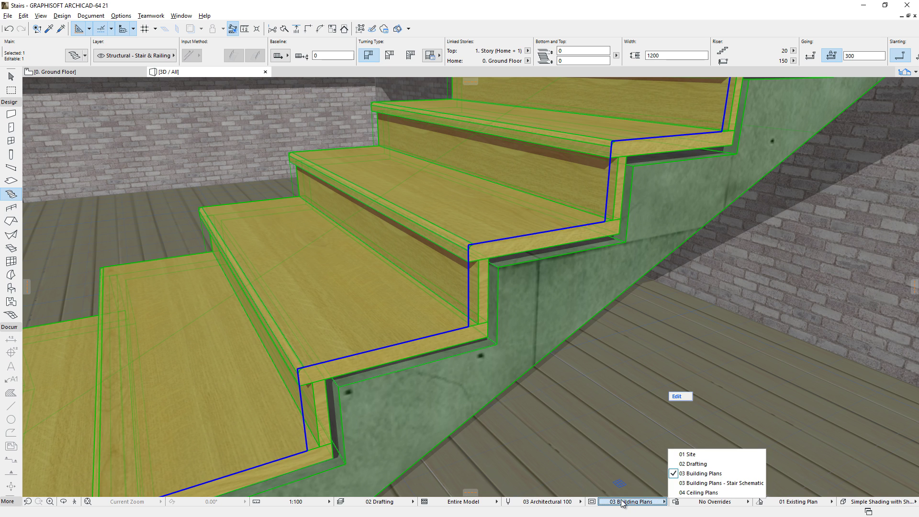
{"action": "left_click", "coordinate": [678, 485]}
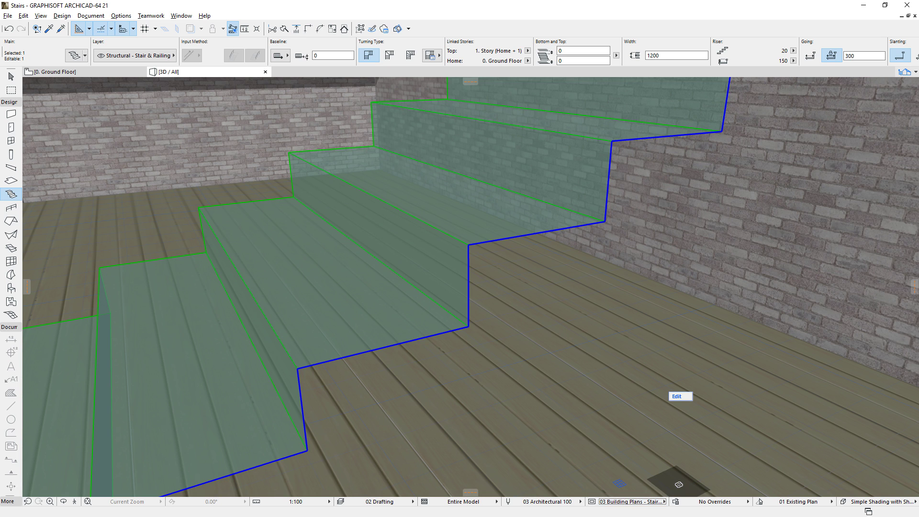
{"action": "left_click", "coordinate": [633, 502]}
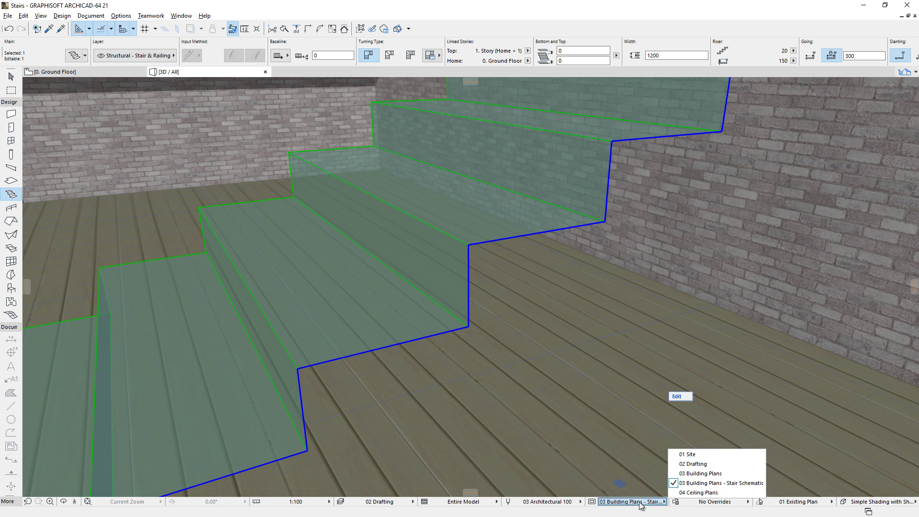
{"action": "left_click", "coordinate": [697, 474]}
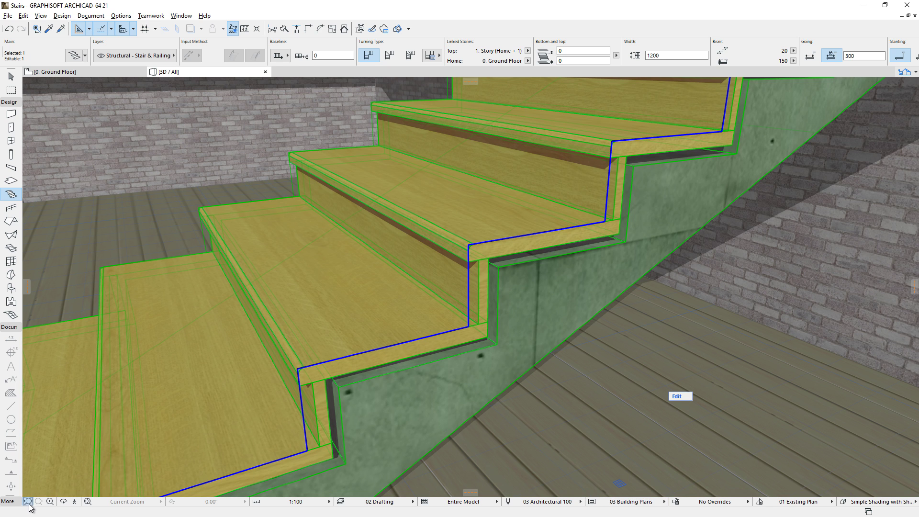
On the Ground Floor plan, review default stair floor plan and ceiling displays, then reselect 03 Building Plans.
{"action": "key", "text": "F2"}
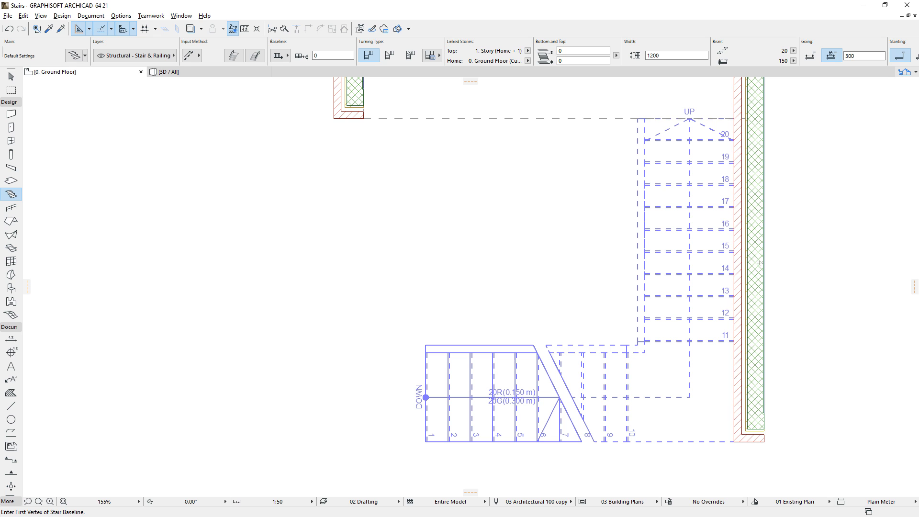
{"action": "left_click", "coordinate": [77, 56]}
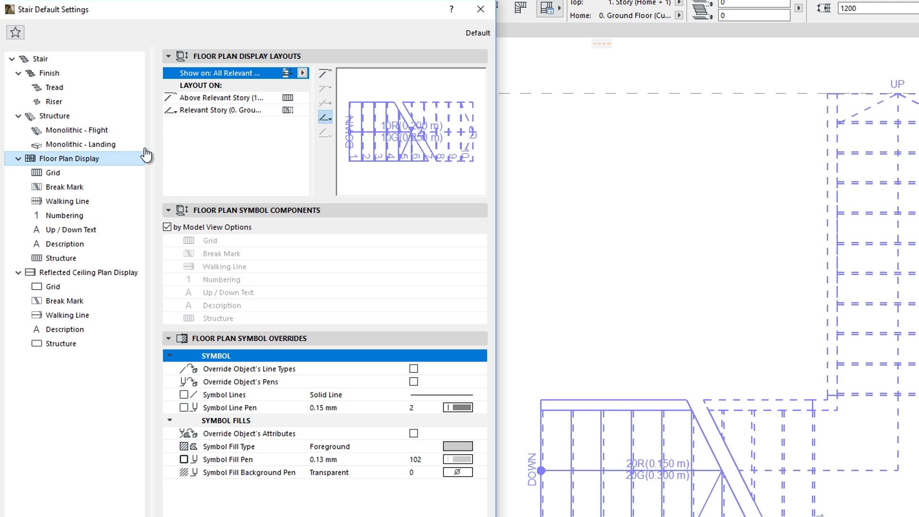
{"action": "left_click", "coordinate": [196, 111]}
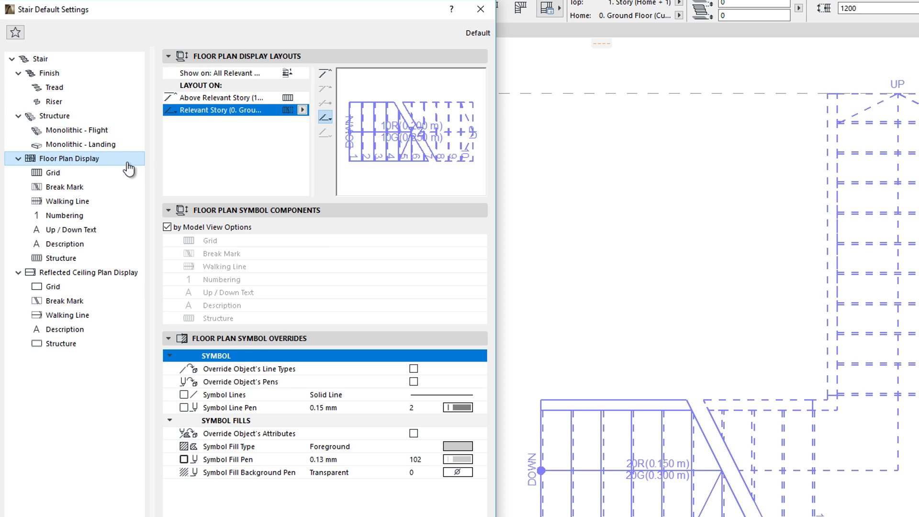
{"action": "left_click", "coordinate": [137, 274]}
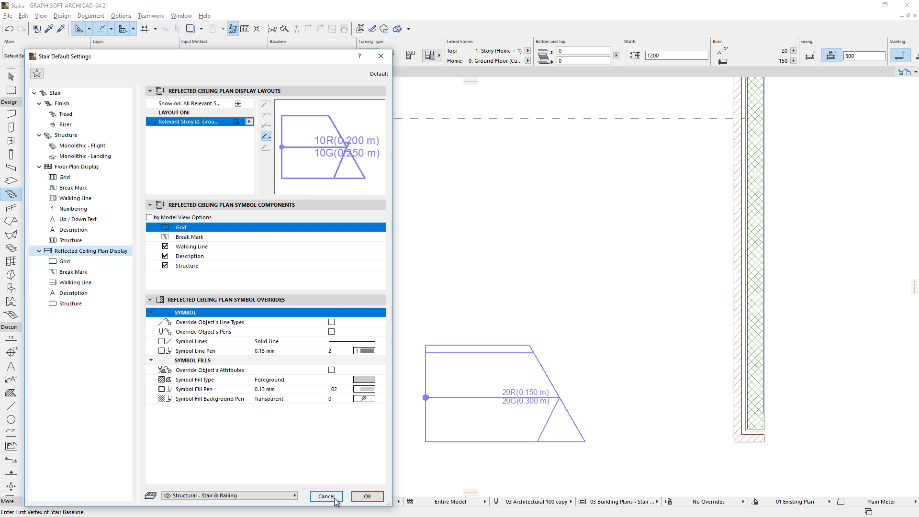
{"action": "left_click", "coordinate": [367, 496]}
{"action": "left_click", "coordinate": [610, 502]}
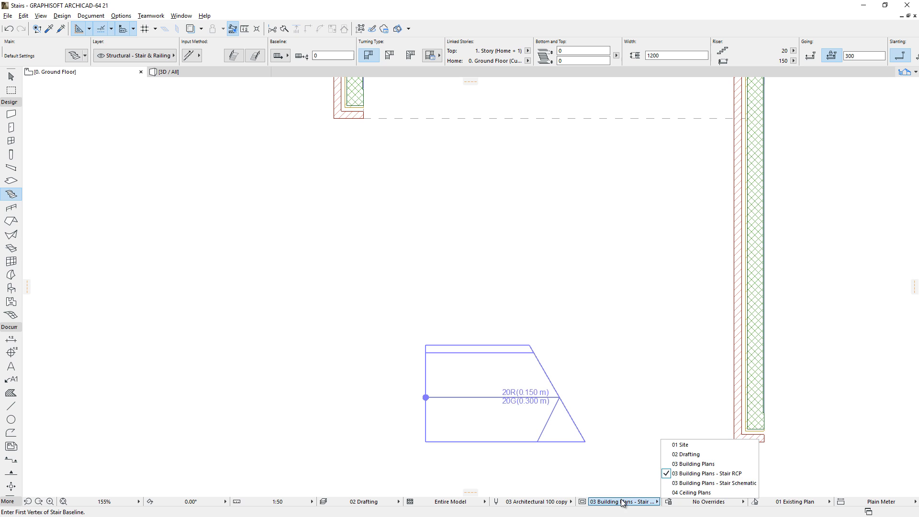
{"action": "left_click", "coordinate": [707, 469]}
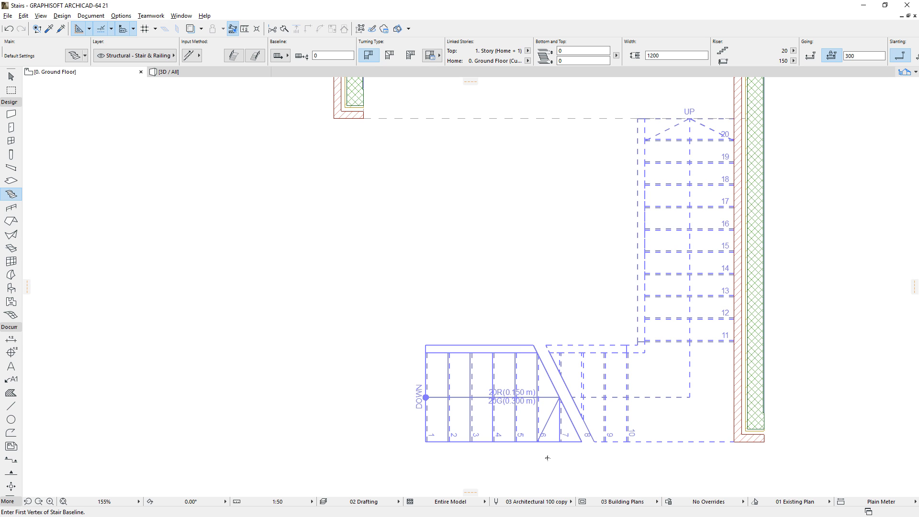
{"action": "left_click", "coordinate": [77, 59]}
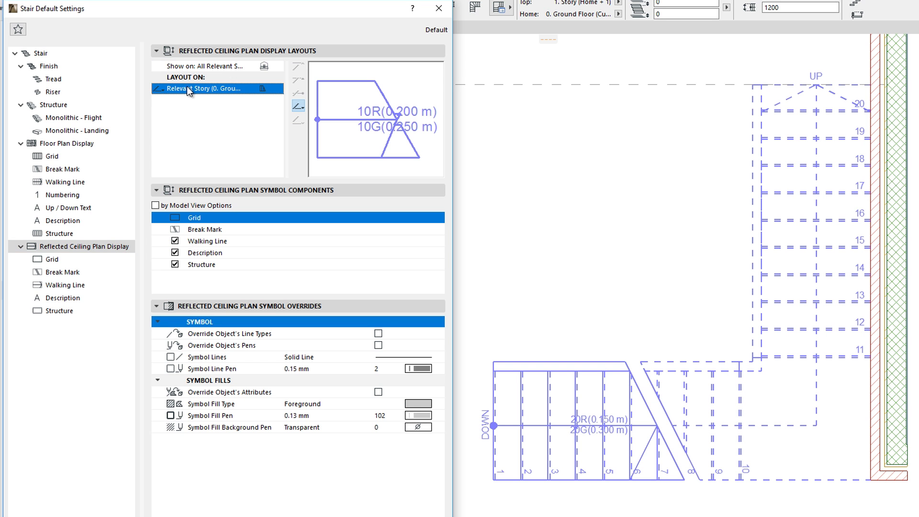
{"action": "left_click", "coordinate": [112, 166]}
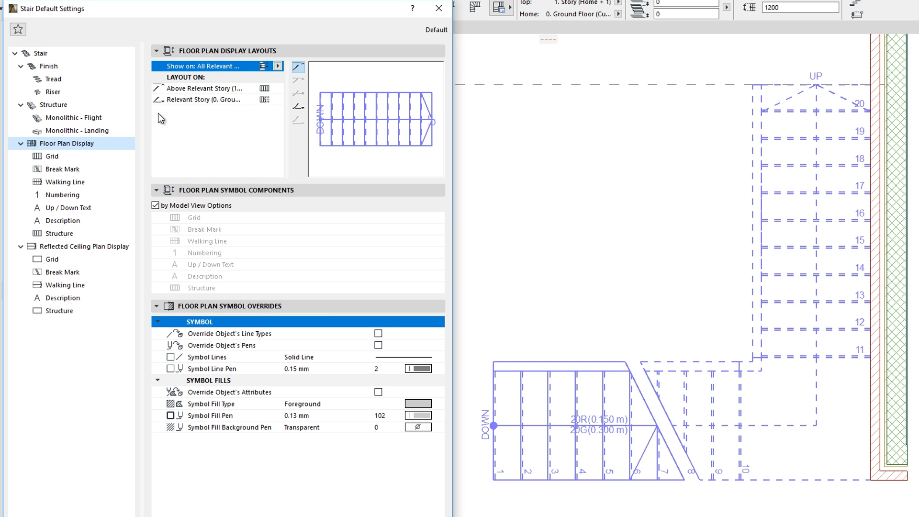
{"action": "left_click", "coordinate": [172, 101]}
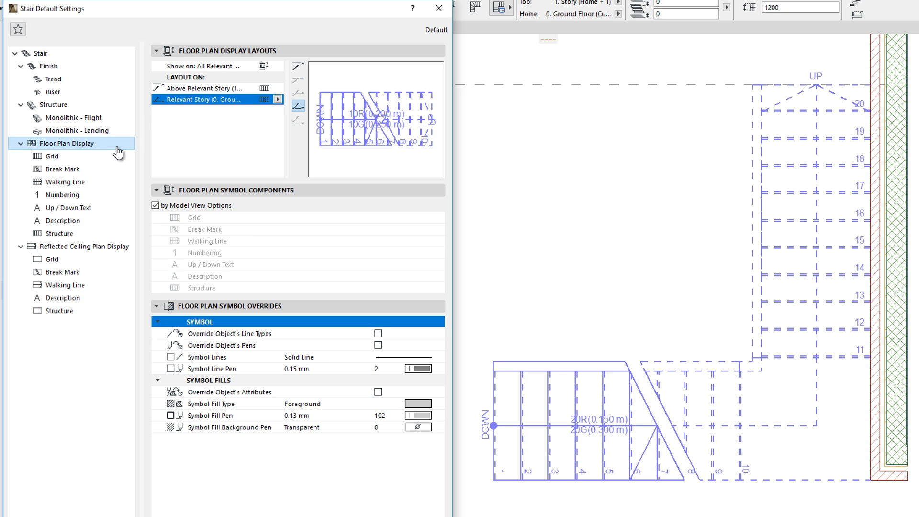
{"action": "left_click", "coordinate": [98, 160]}
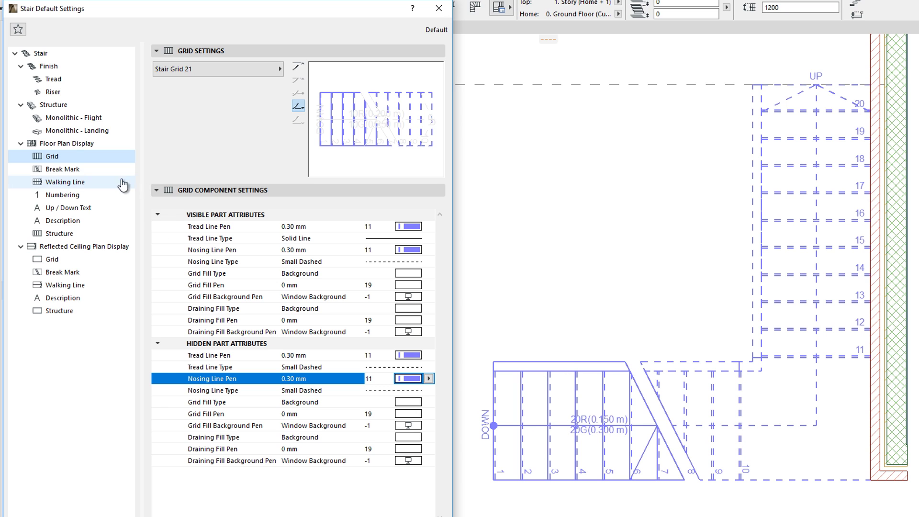
{"action": "left_click", "coordinate": [62, 168]}
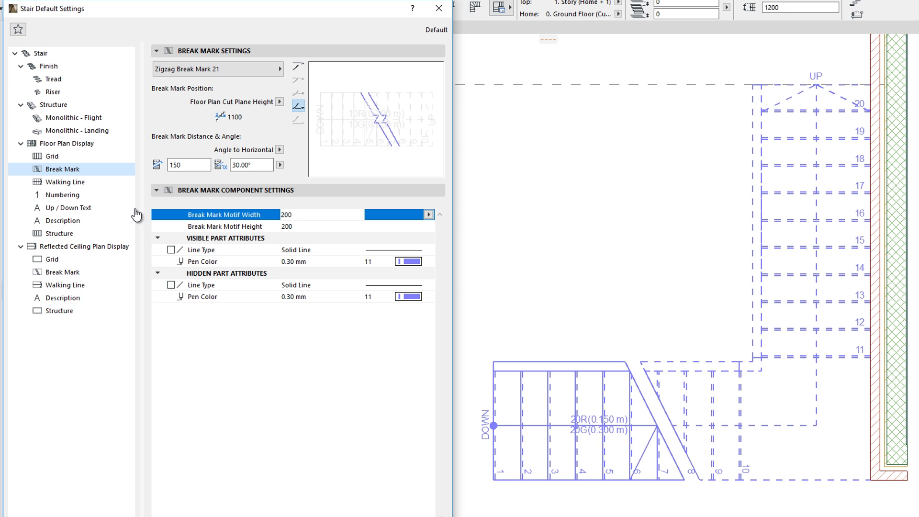
{"action": "left_click", "coordinate": [118, 186]}
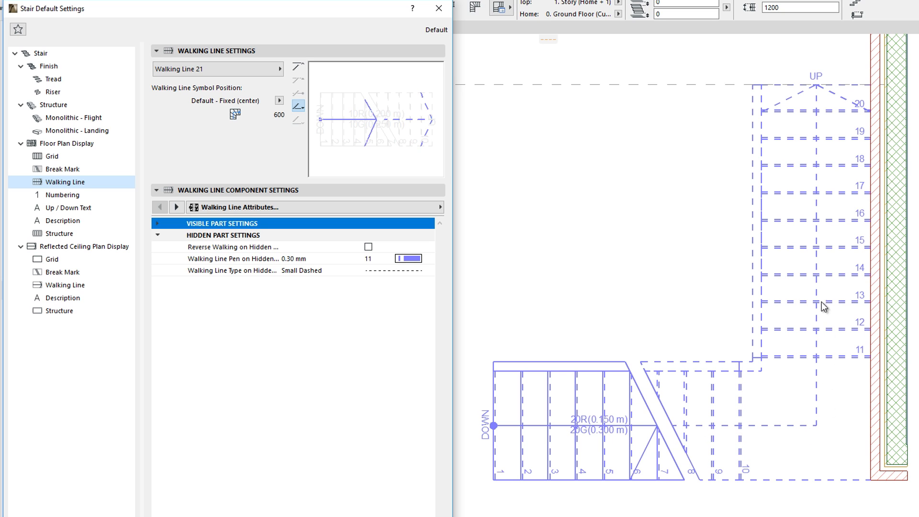
{"action": "left_click", "coordinate": [94, 195]}
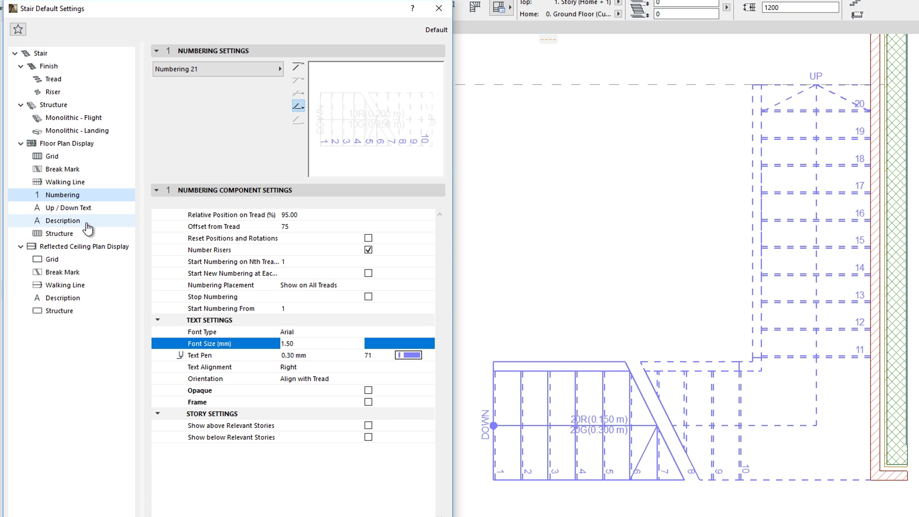
{"action": "left_click", "coordinate": [101, 209]}
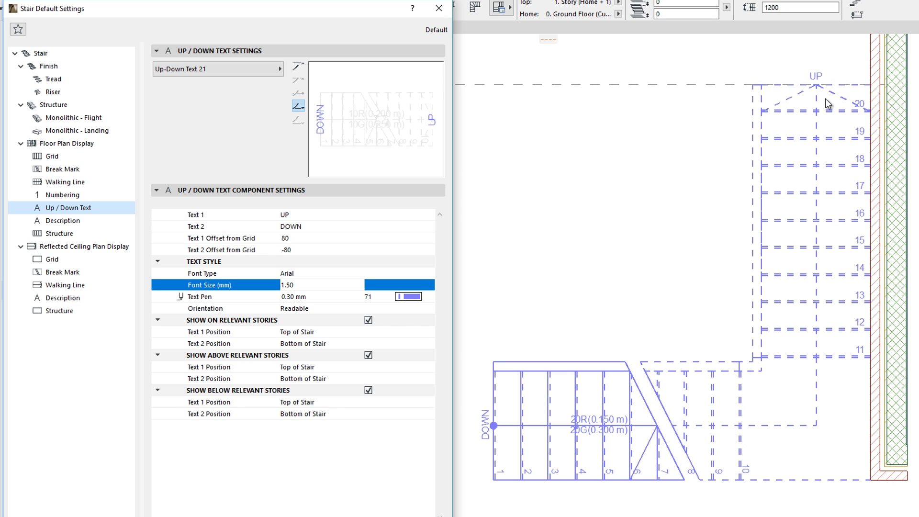
{"action": "left_click", "coordinate": [118, 223]}
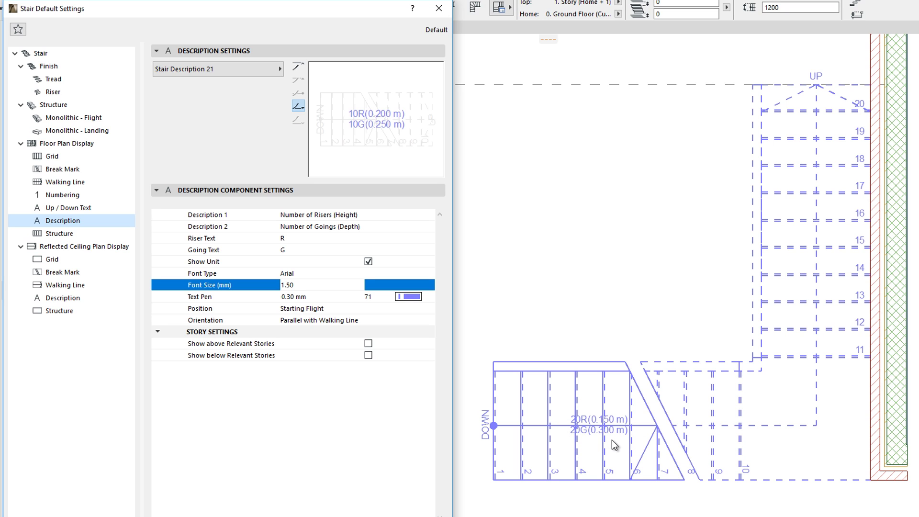
{"action": "left_click", "coordinate": [101, 237]}
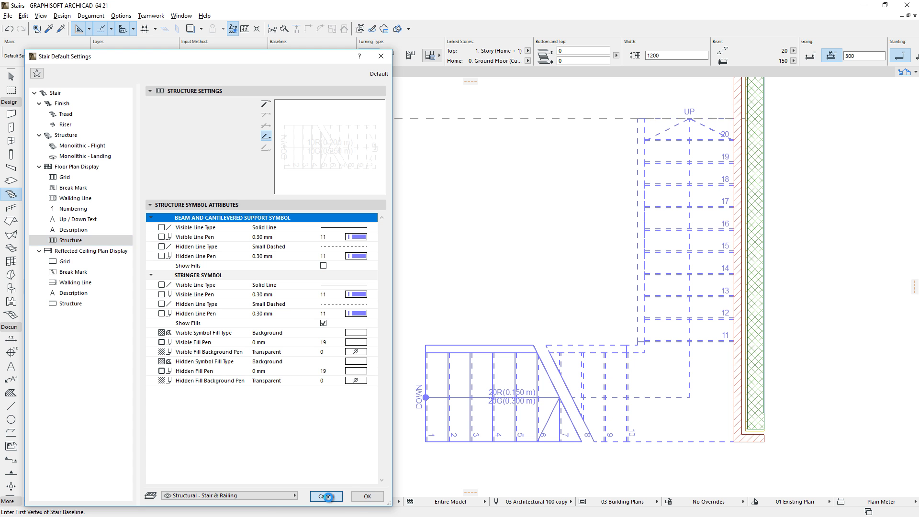
{"action": "left_click", "coordinate": [328, 496]}
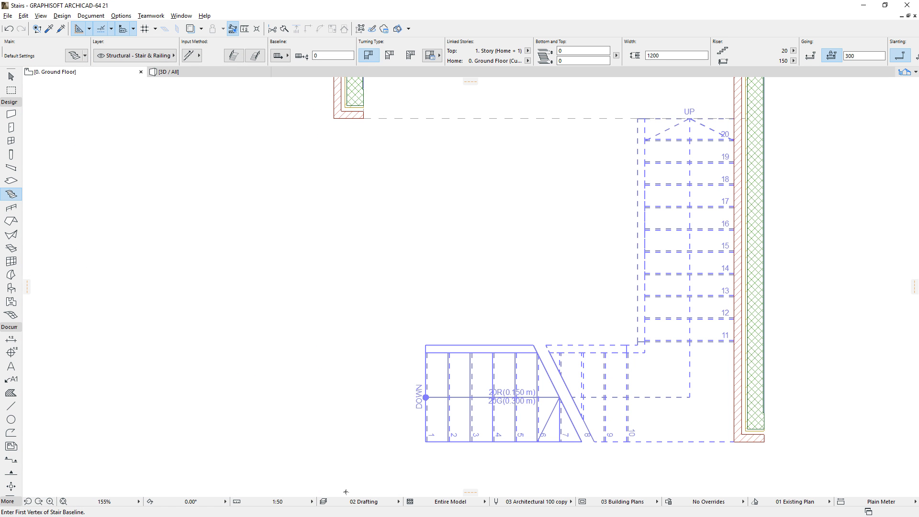
Return to the 3D / All window showing the walled model with the stair.
{"action": "key", "text": "F3"}
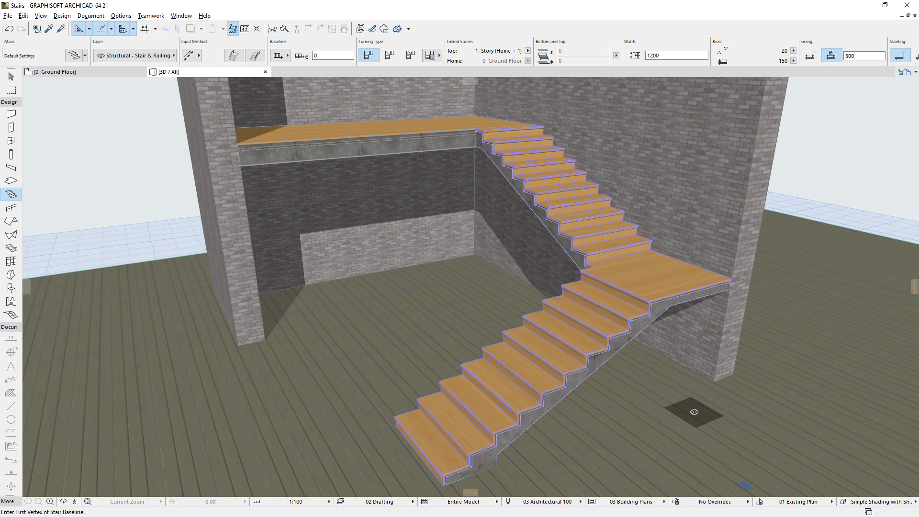